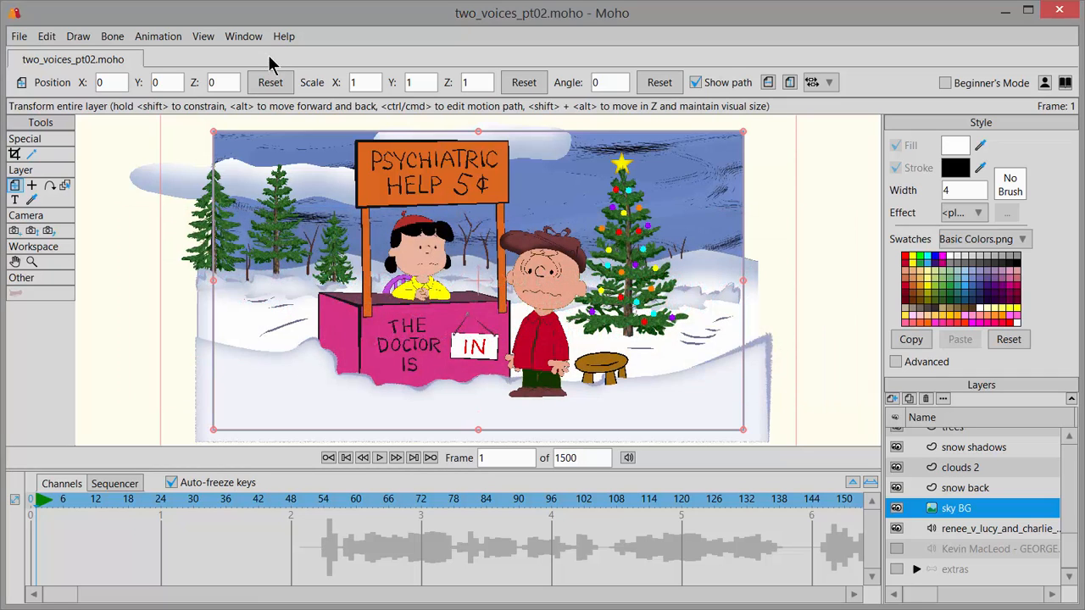
# Step: Open the Audio Recording window in the Moho project
pyautogui.click(247, 38)
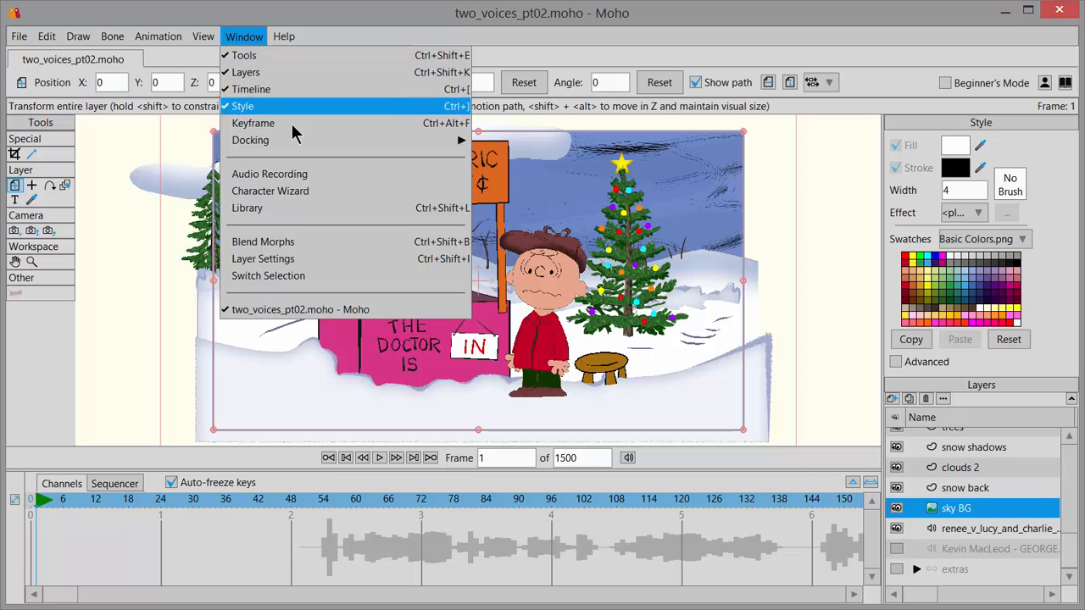
pyautogui.click(330, 176)
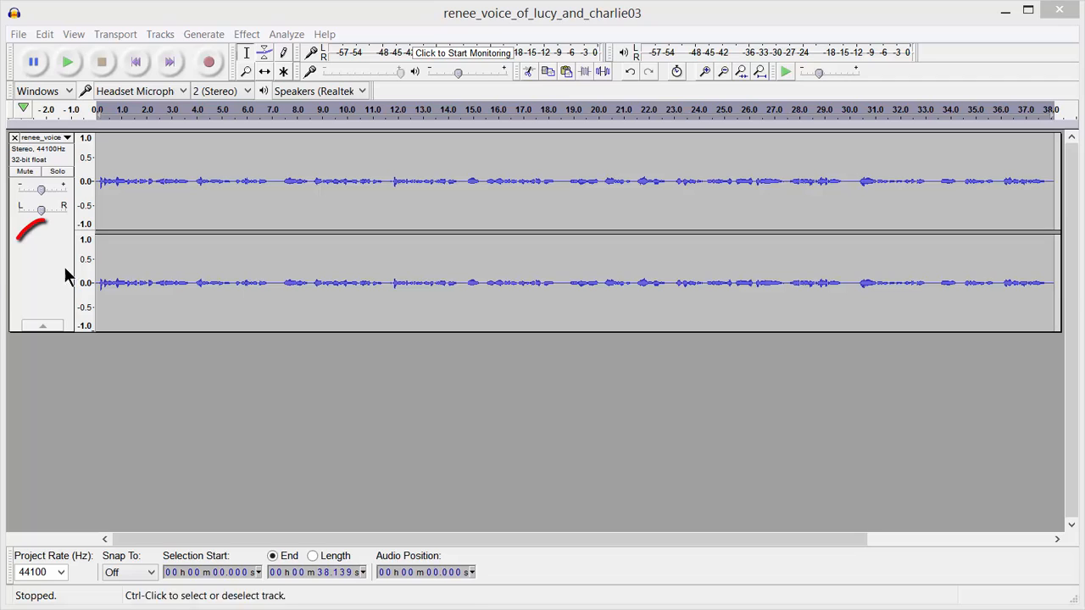
# Step: Switch to Audacity, duplicate the entire voice track, and mute the duplicate
pyautogui.click(46, 254)
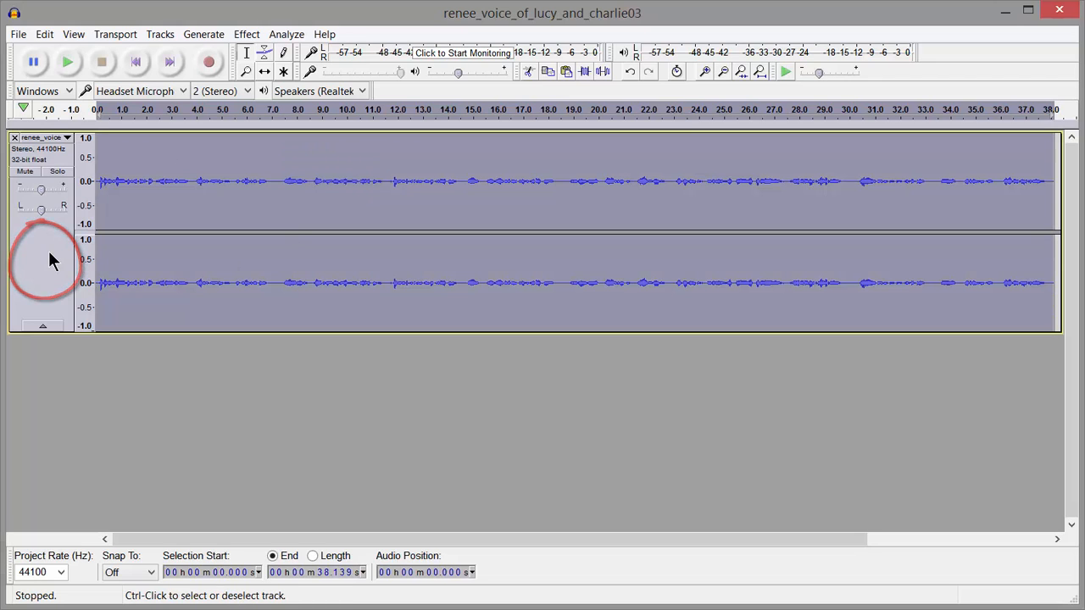
pyautogui.click(44, 33)
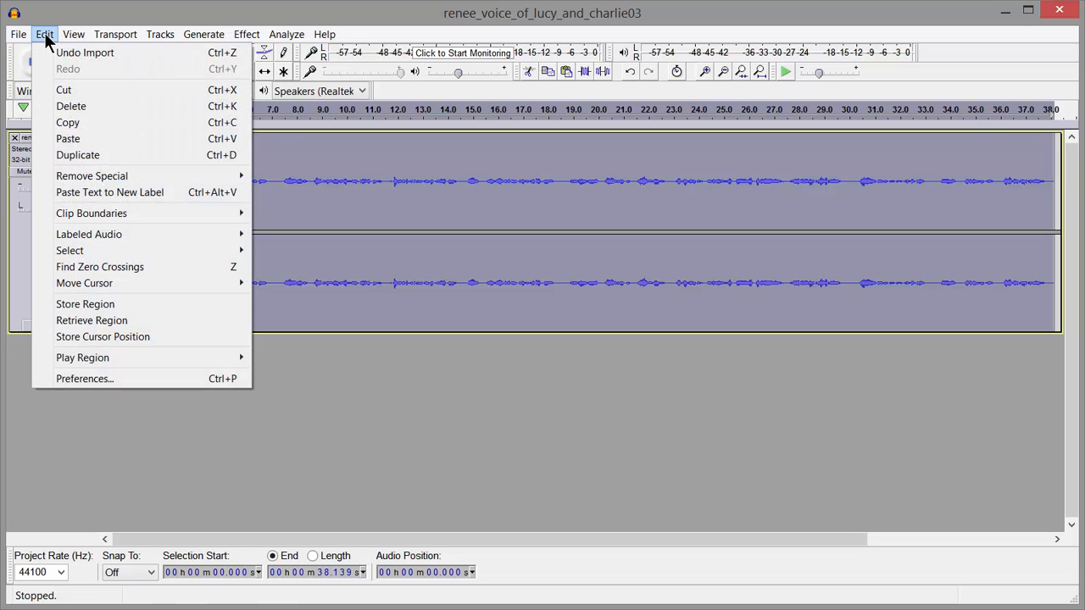
pyautogui.click(122, 156)
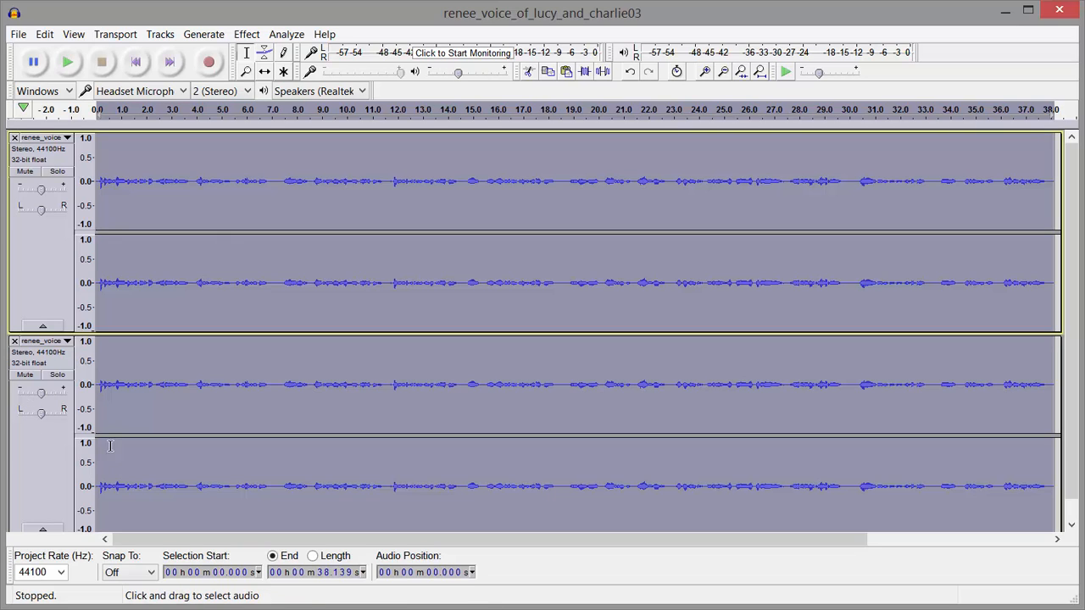
pyautogui.click(25, 375)
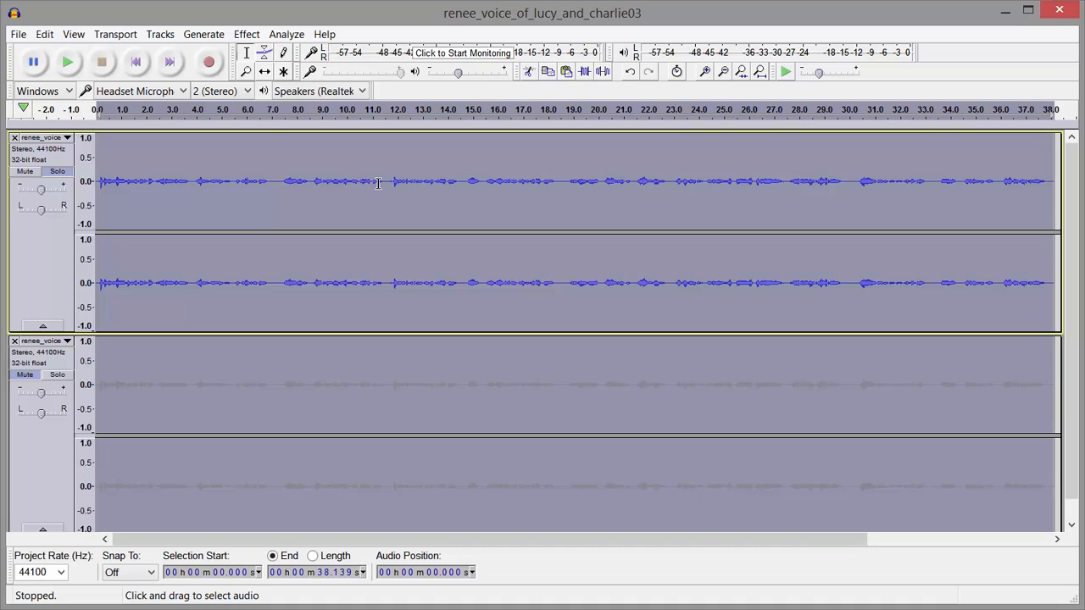
# Step: Replace the upper track's audio from about 7.26 to 11.58 seconds with generated silence of the same length
pyautogui.click(245, 53)
pyautogui.moveTo(279, 180); pyautogui.dragTo(387, 184)
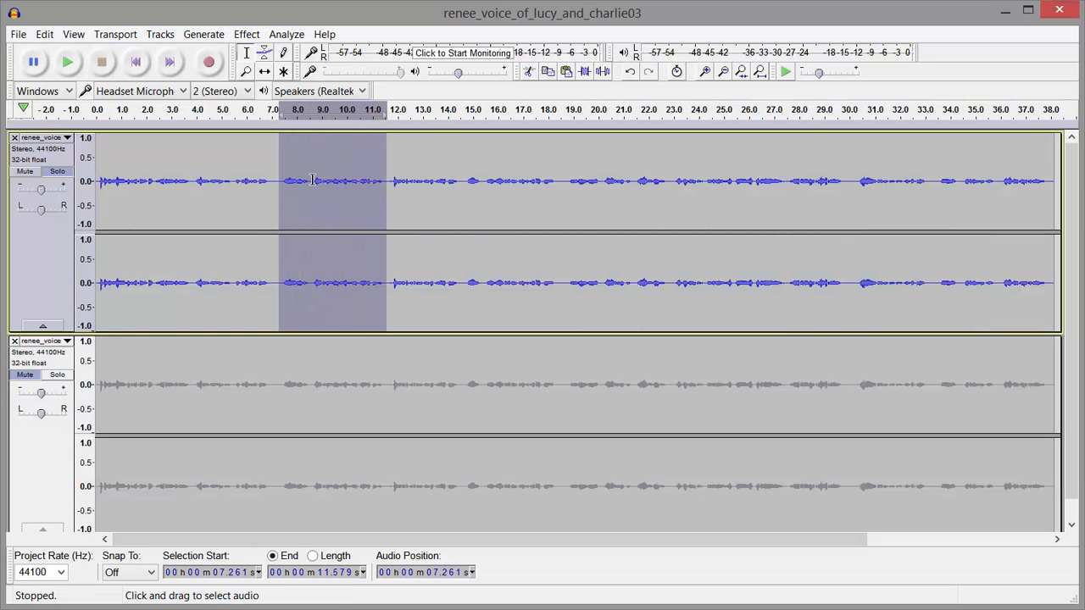
pyautogui.click(209, 33)
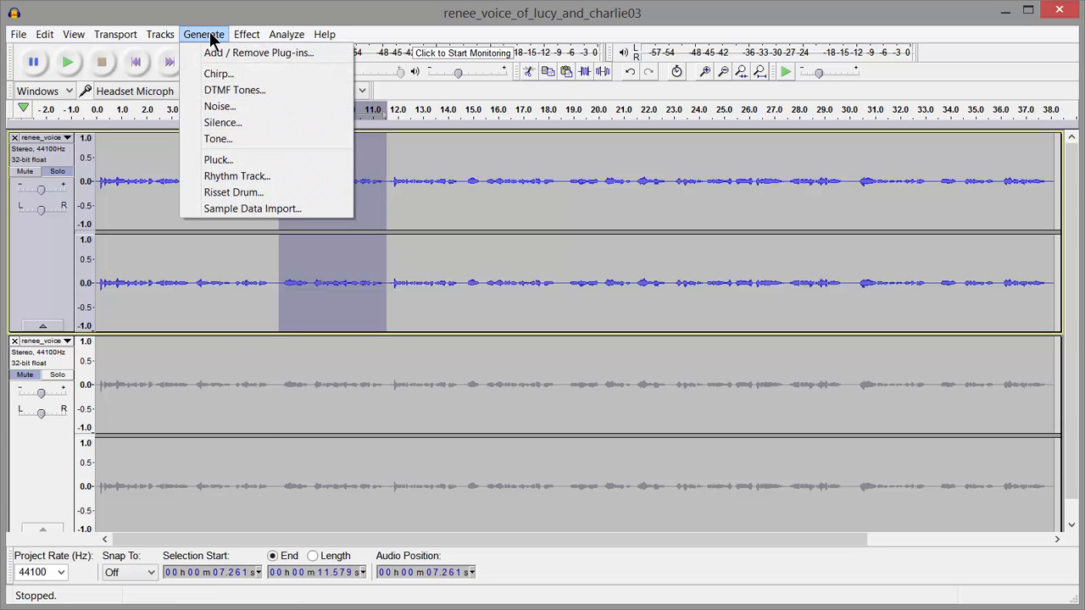
pyautogui.click(254, 121)
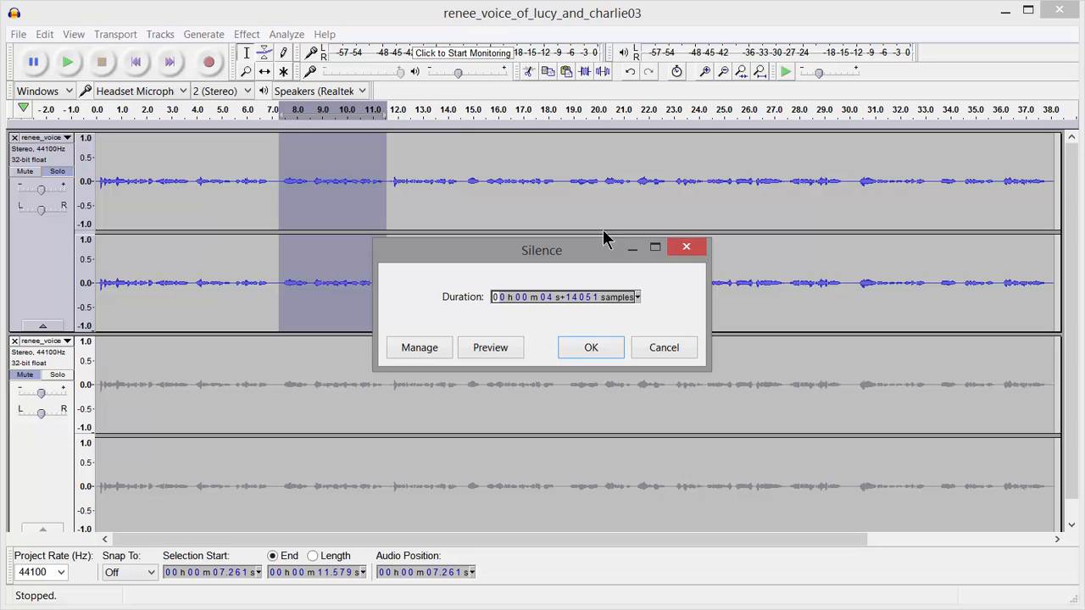
pyautogui.click(591, 347)
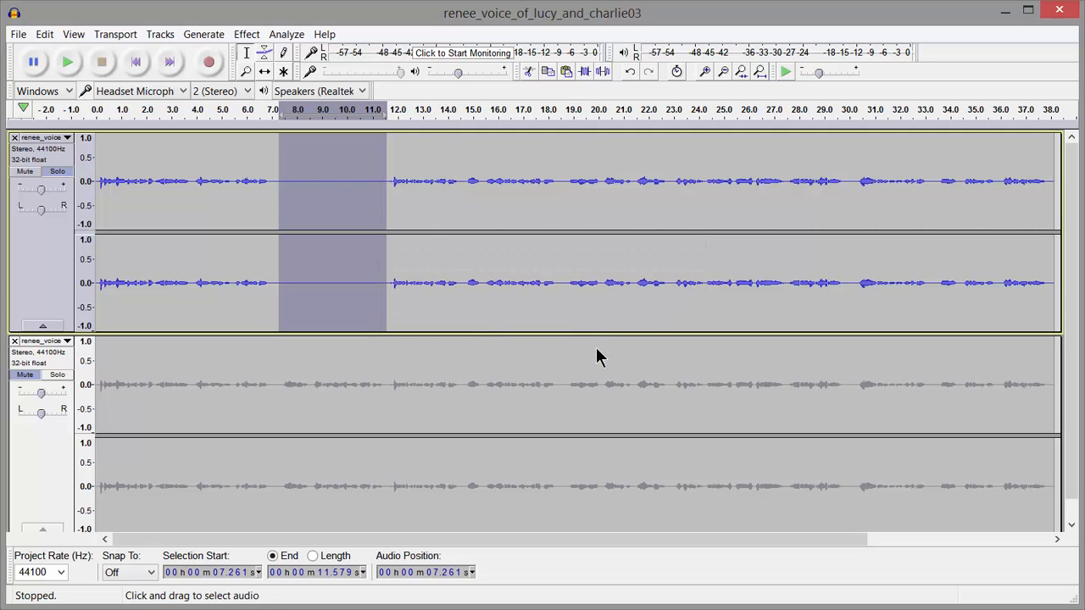
# Step: Replace the upper track's next phrase, from about 11.34 to 14.60 seconds, with generated silence
pyautogui.click(387, 182)
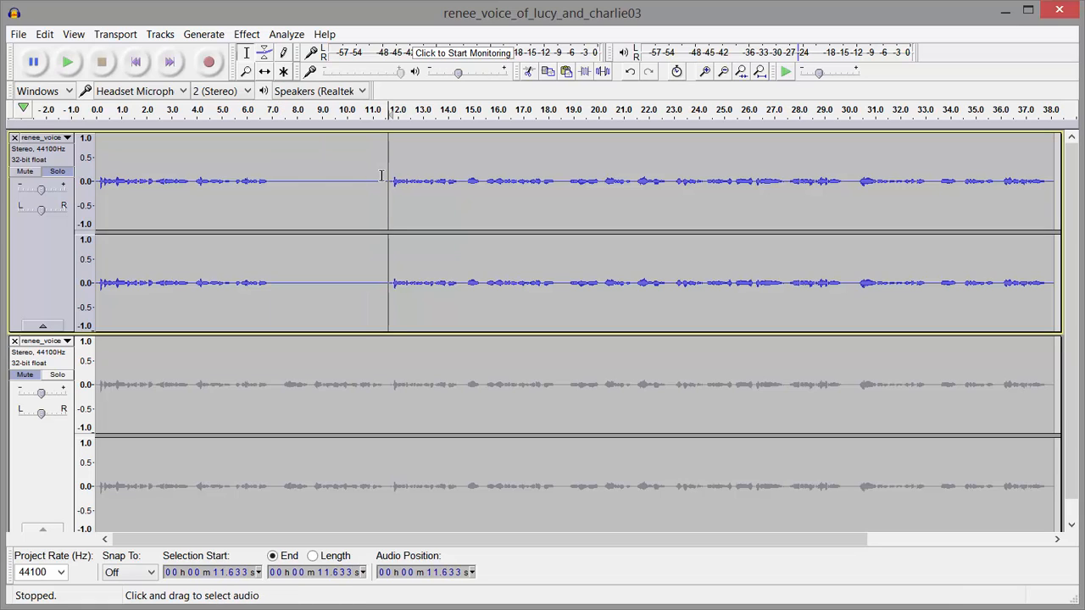
pyautogui.click(381, 180)
pyautogui.moveTo(385, 180); pyautogui.dragTo(462, 213)
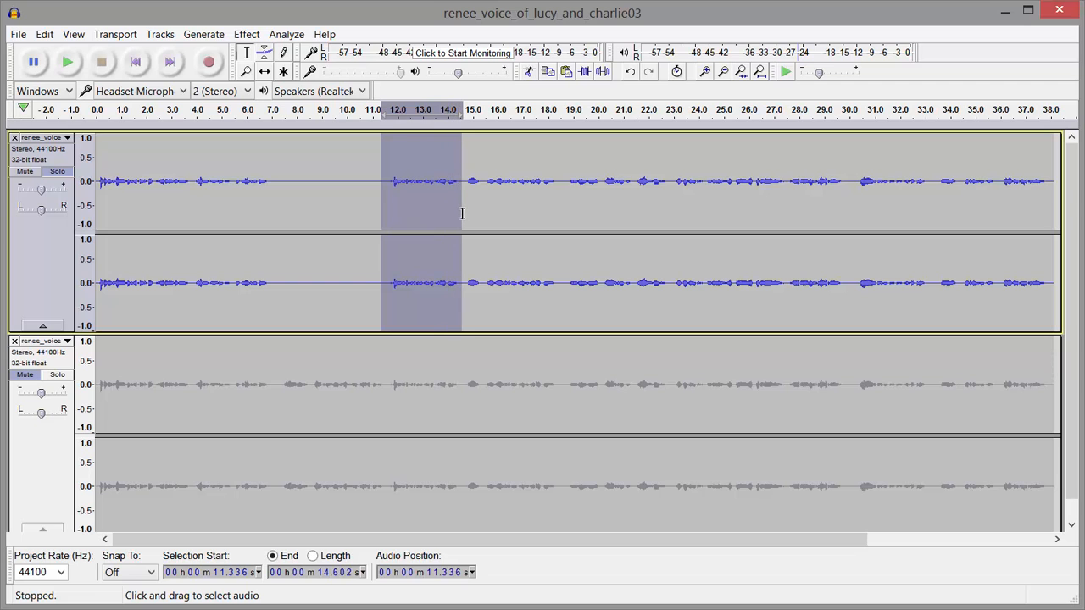
pyautogui.click(204, 34)
pyautogui.click(243, 124)
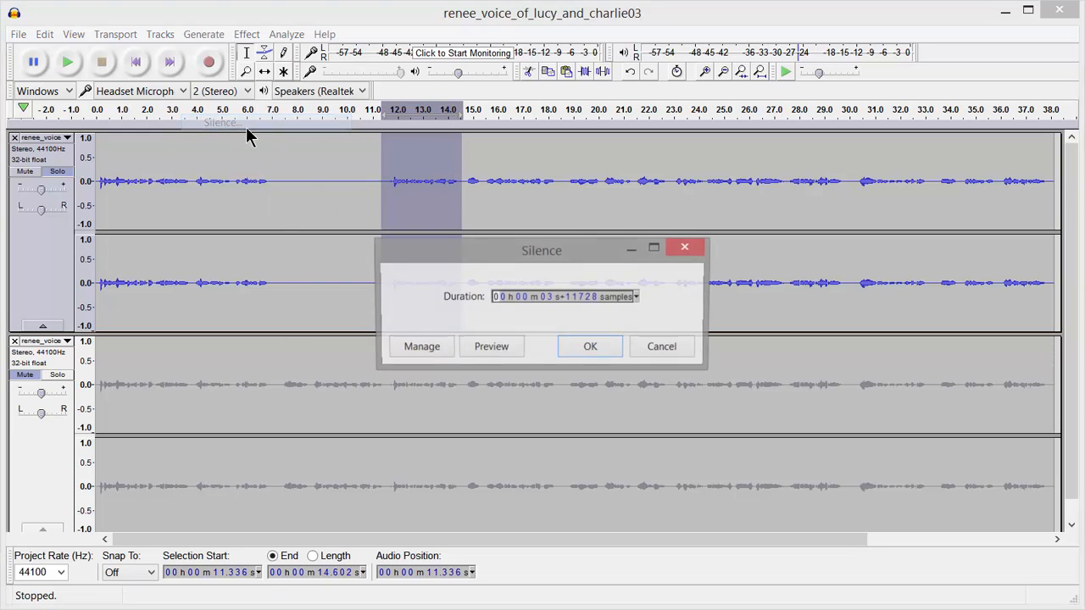
pyautogui.click(590, 346)
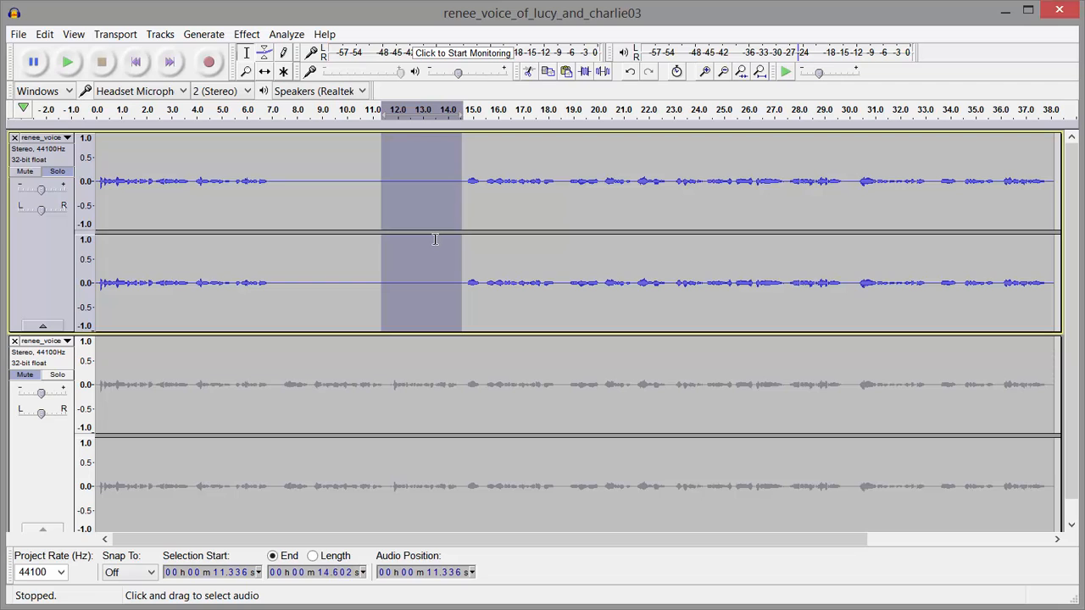
# Step: Mute the upper track and unmute the lower duplicate to work on the second voice
pyautogui.click(24, 173)
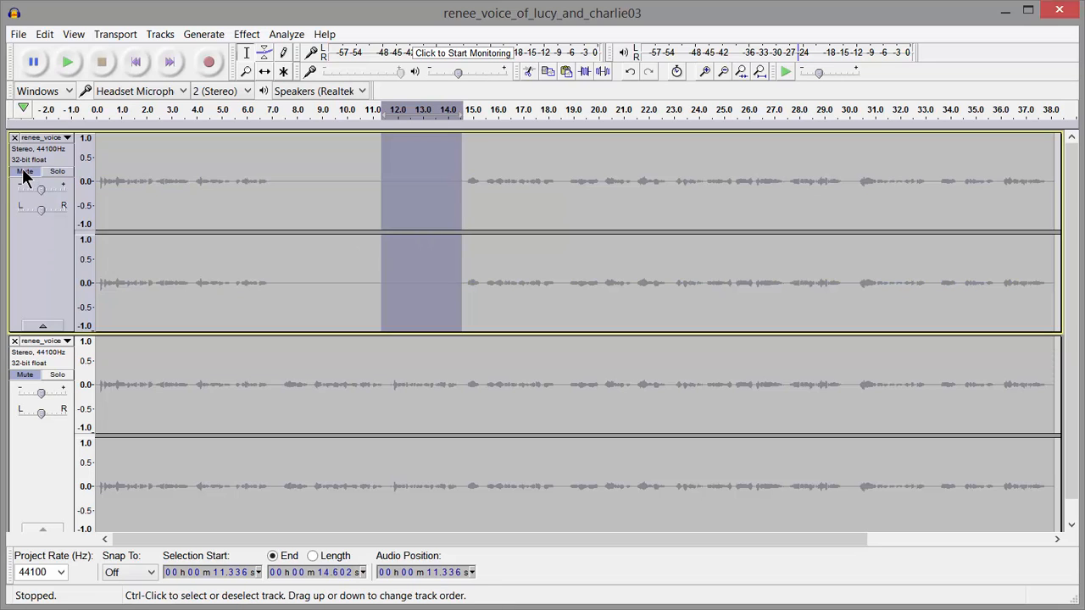
pyautogui.click(25, 376)
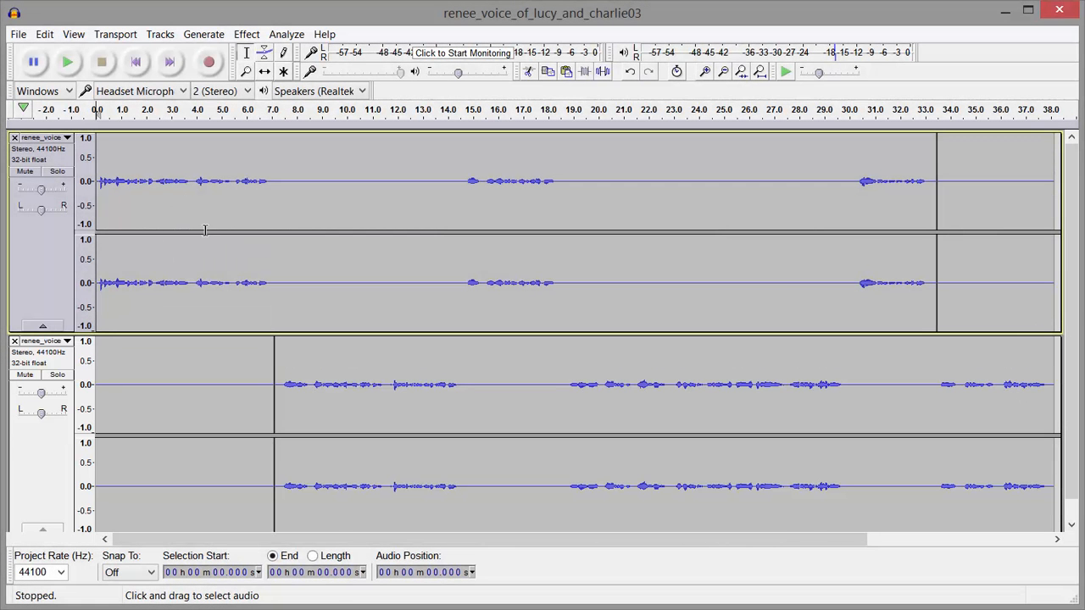
# Step: Mute the lower track and apply Change Pitch at -5 percent to the upper track from the start to about 35.68 seconds
pyautogui.click(26, 375)
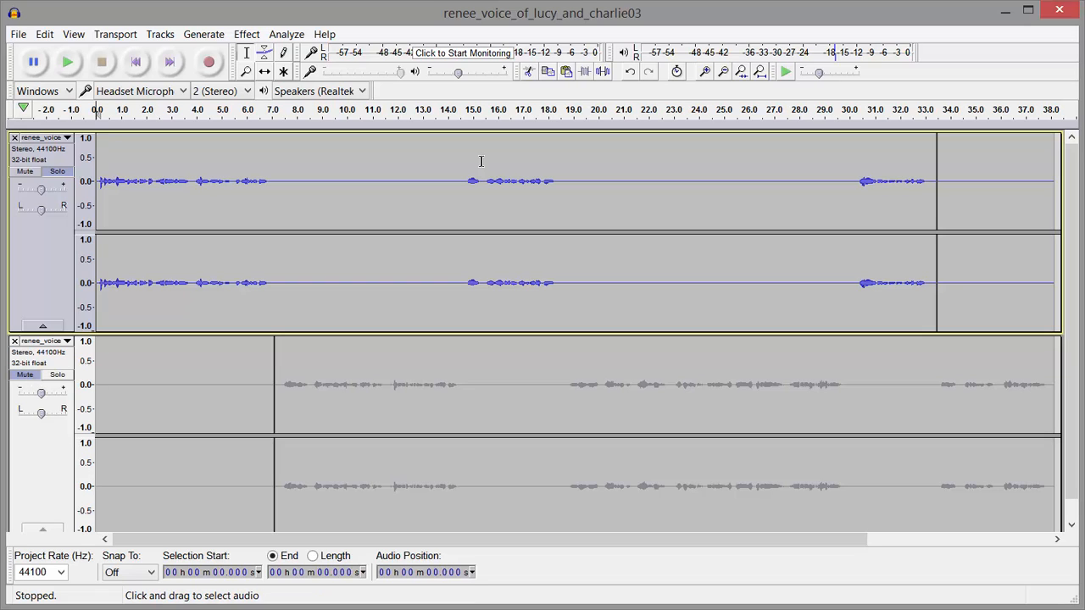
pyautogui.moveTo(991, 176); pyautogui.dragTo(95, 299)
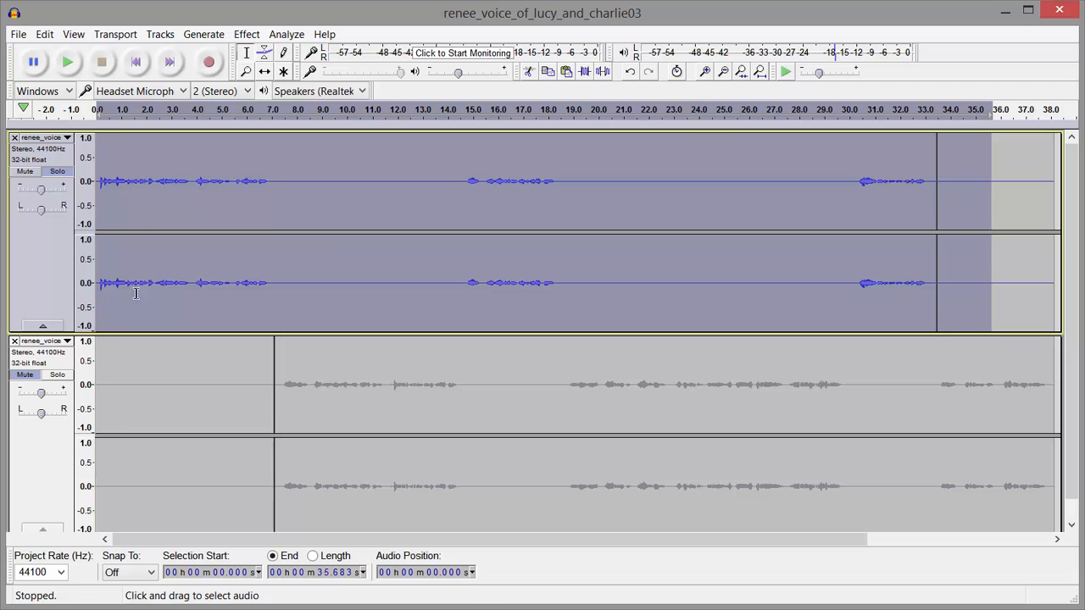
pyautogui.click(248, 35)
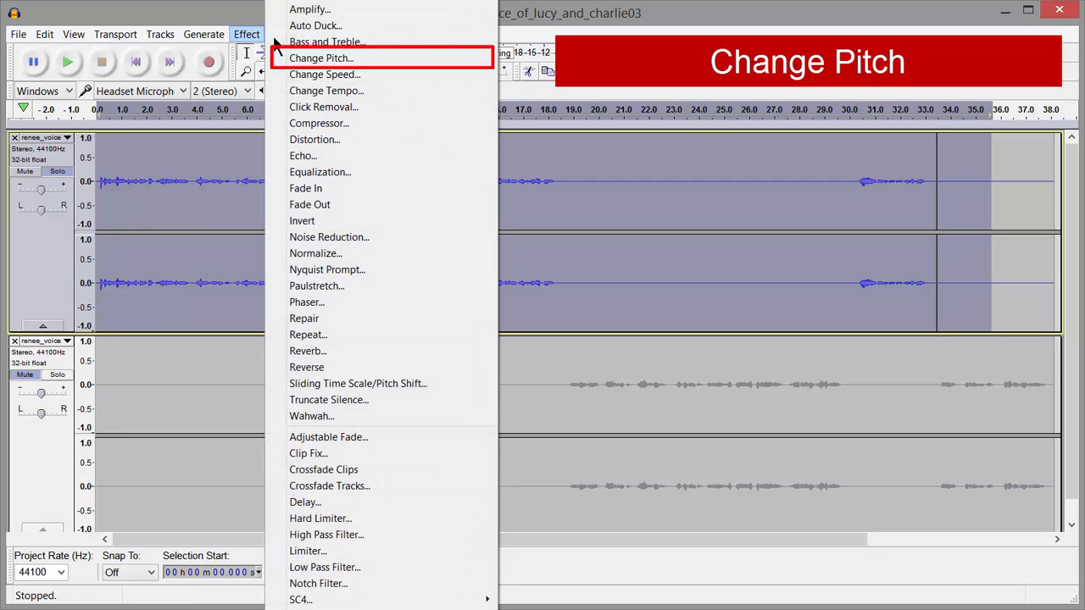
pyautogui.click(354, 62)
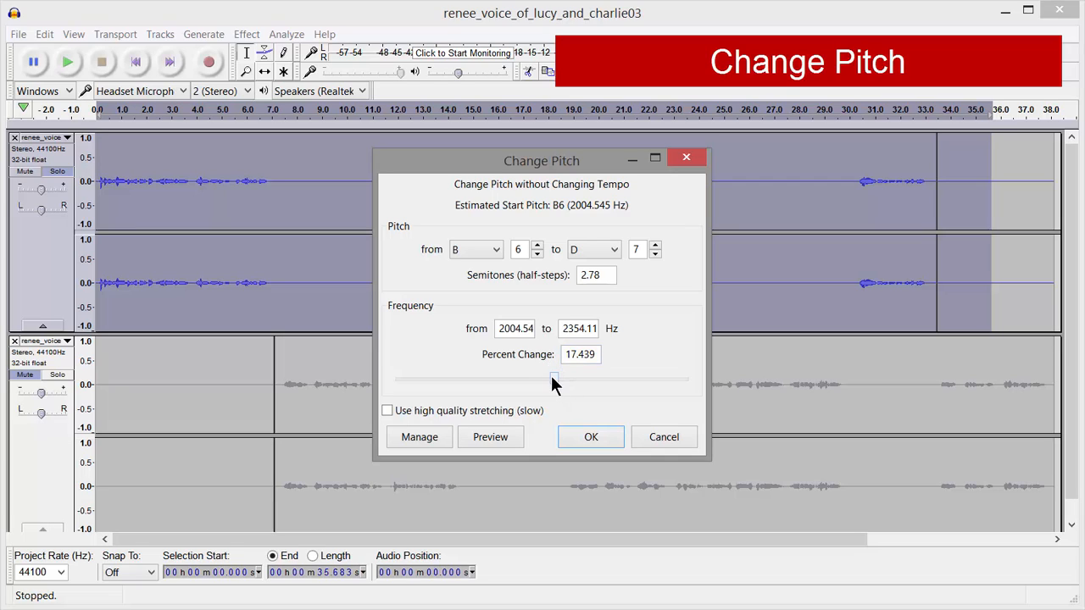
pyautogui.moveTo(554, 377); pyautogui.dragTo(600, 358)
pyautogui.moveTo(545, 381)
pyautogui.mouseDown()
pyautogui.moveTo(523, 384)
pyautogui.moveTo(533, 384)
pyautogui.mouseUp()
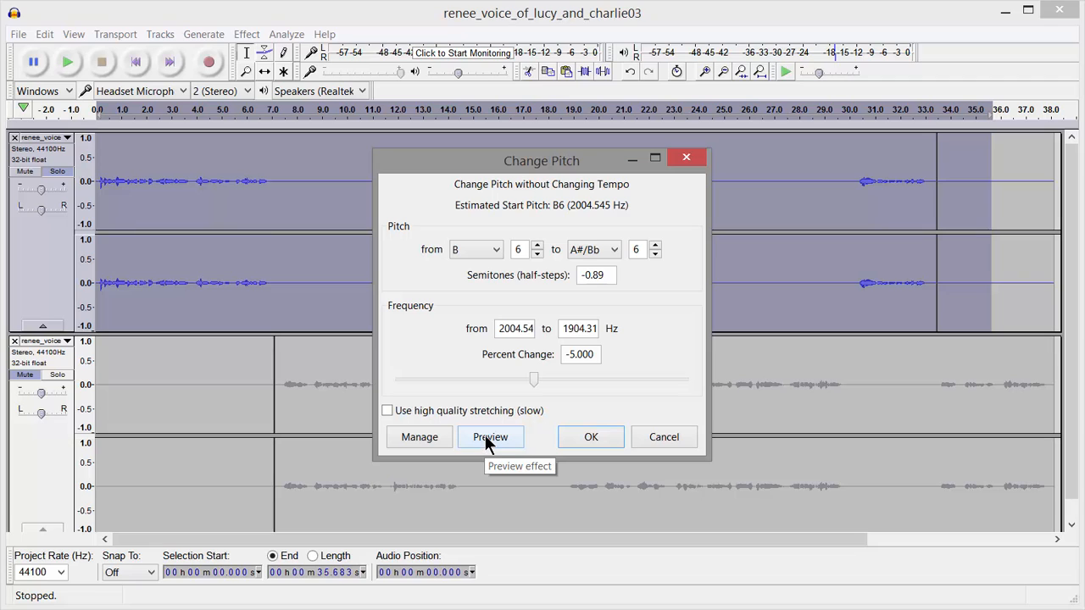
pyautogui.click(591, 438)
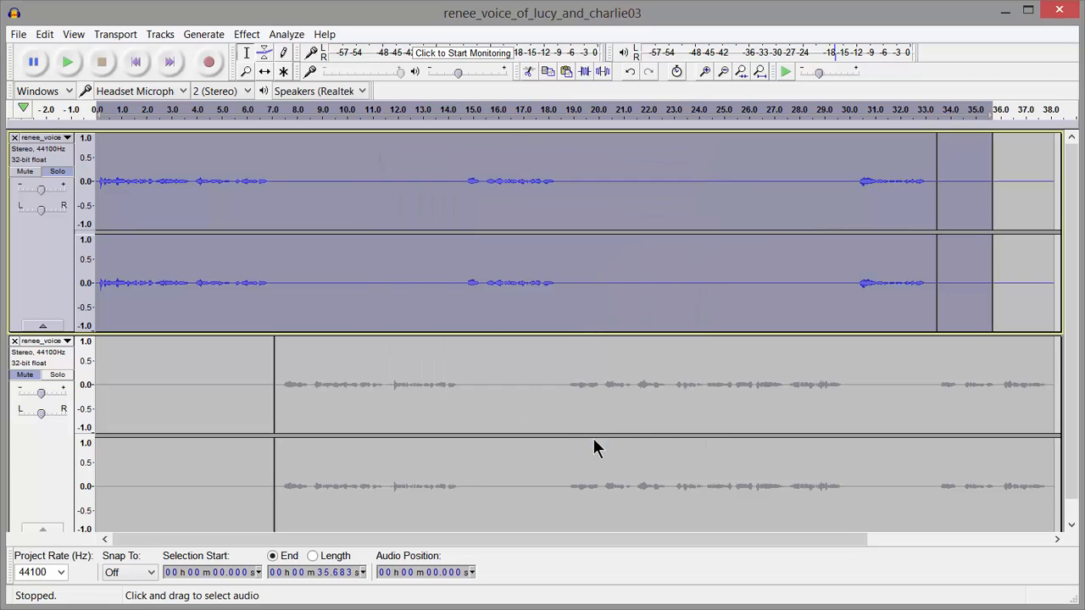
# Step: Mute the upper track, solo the lower one, and raise its pitch by about 8 percent from about 7.3 seconds to the end
pyautogui.click(24, 171)
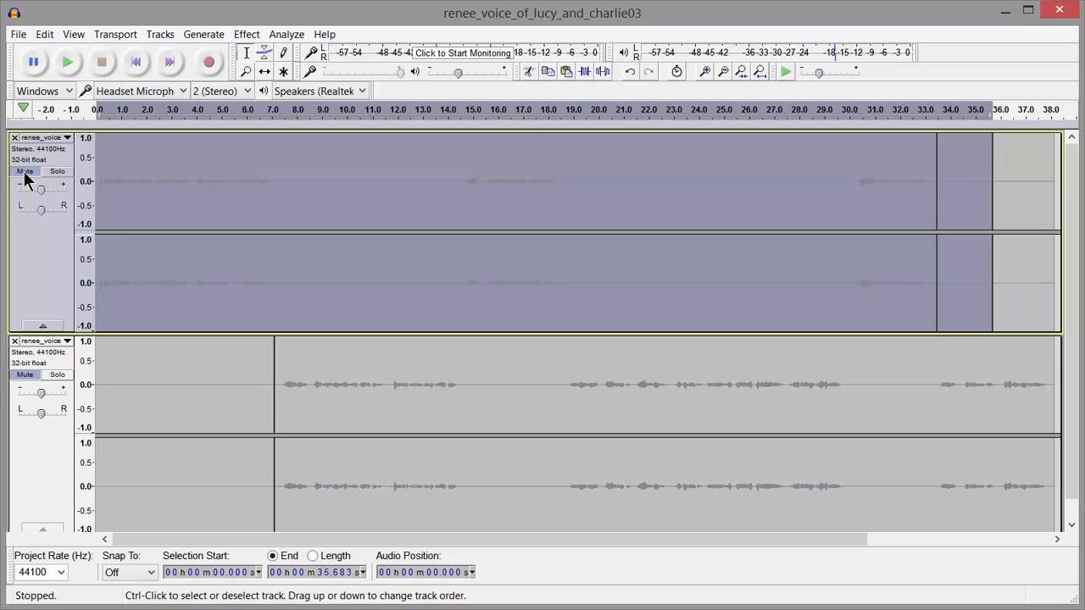
pyautogui.click(57, 375)
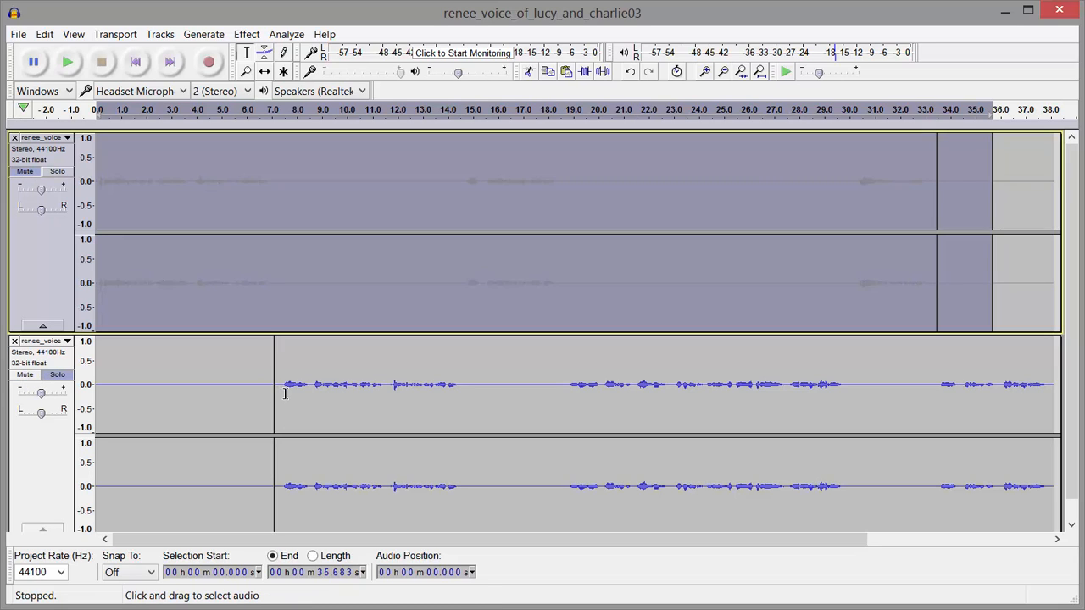
pyautogui.moveTo(283, 389); pyautogui.dragTo(1055, 402)
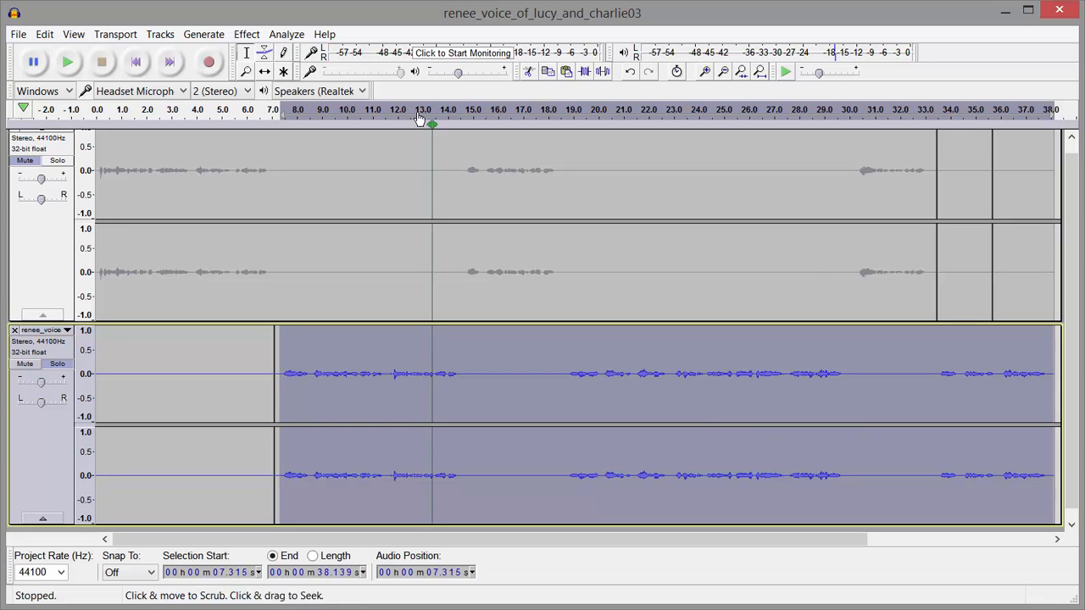
pyautogui.click(246, 35)
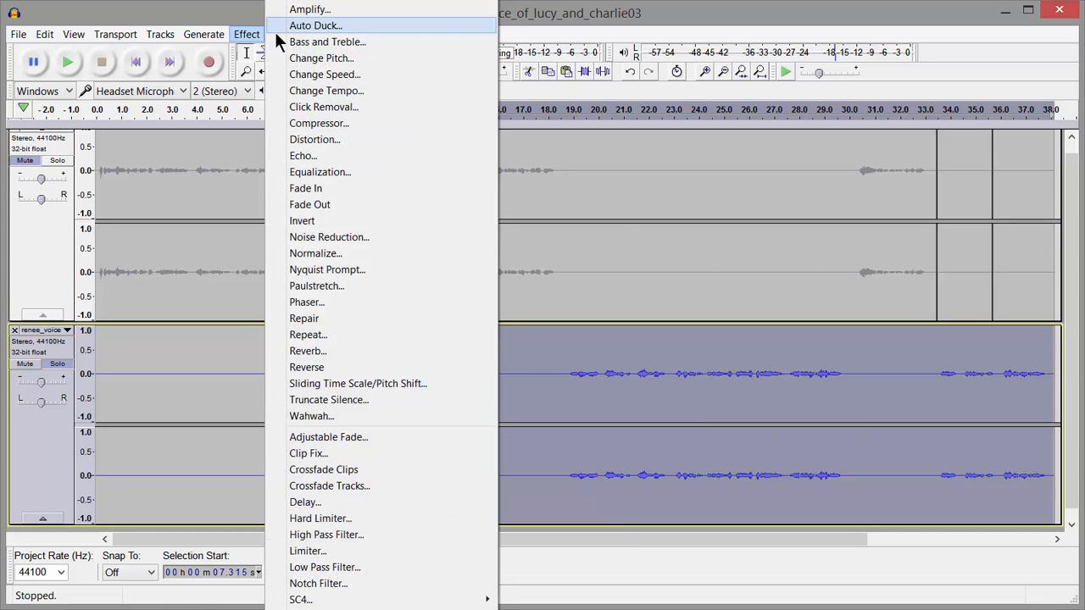
pyautogui.click(360, 58)
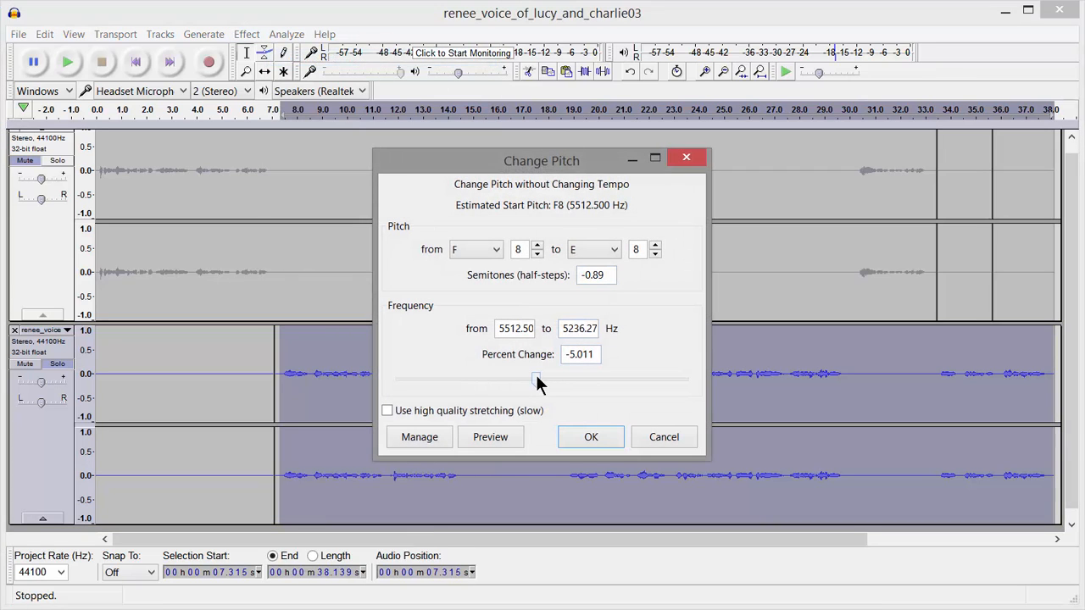
pyautogui.moveTo(536, 378); pyautogui.dragTo(549, 386)
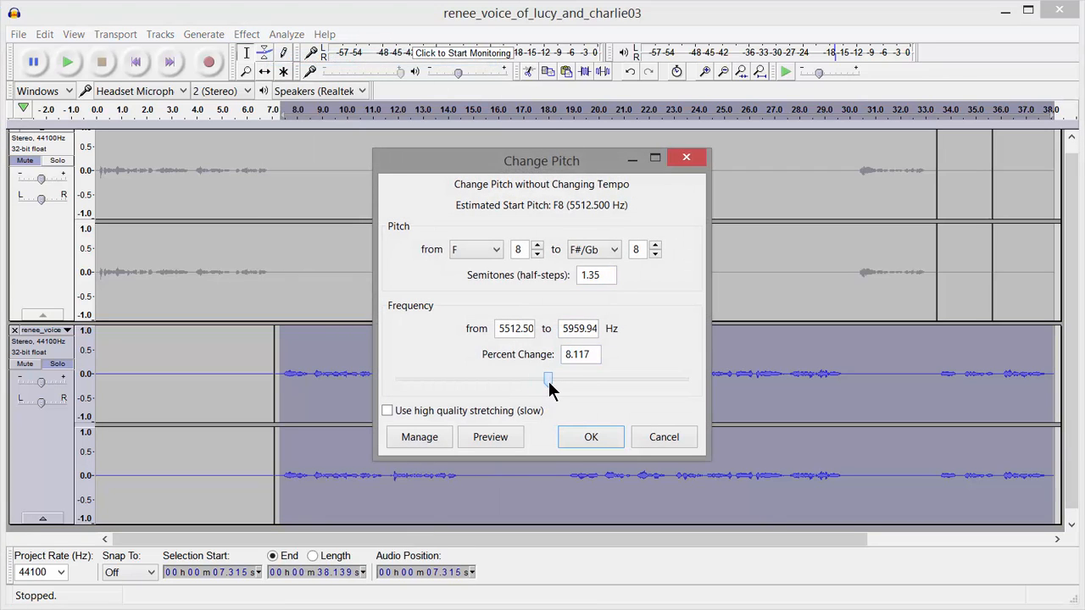
pyautogui.click(566, 356)
pyautogui.click(547, 380)
pyautogui.click(592, 437)
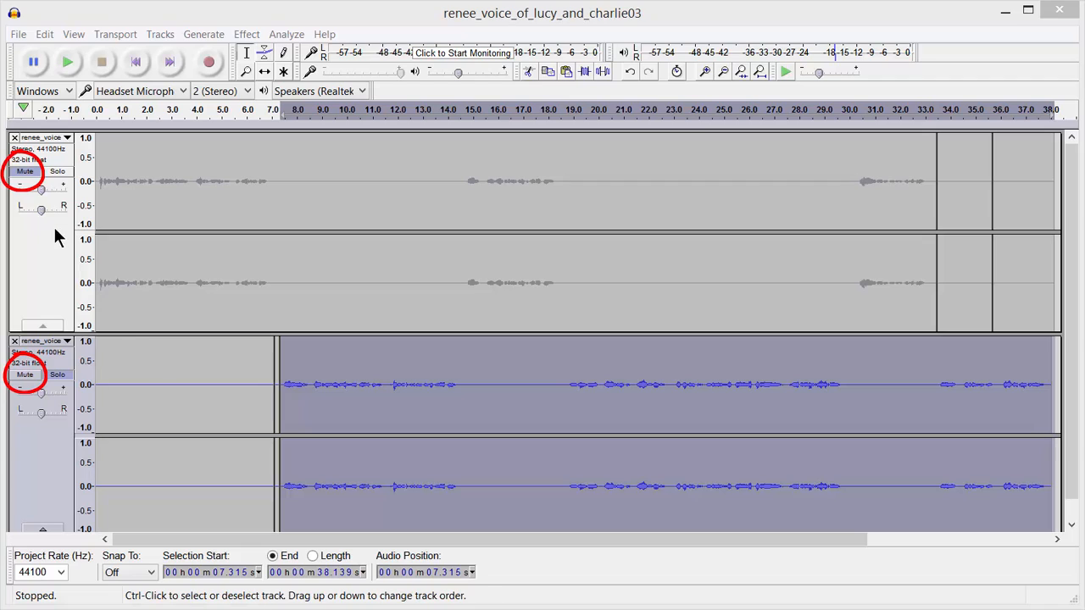
# Step: Unmute the upper track, clear the lower track's solo, and export both as a 192 kbps stereo MP3 named fdsafdsaf, keeping the metadata tags
pyautogui.click(23, 172)
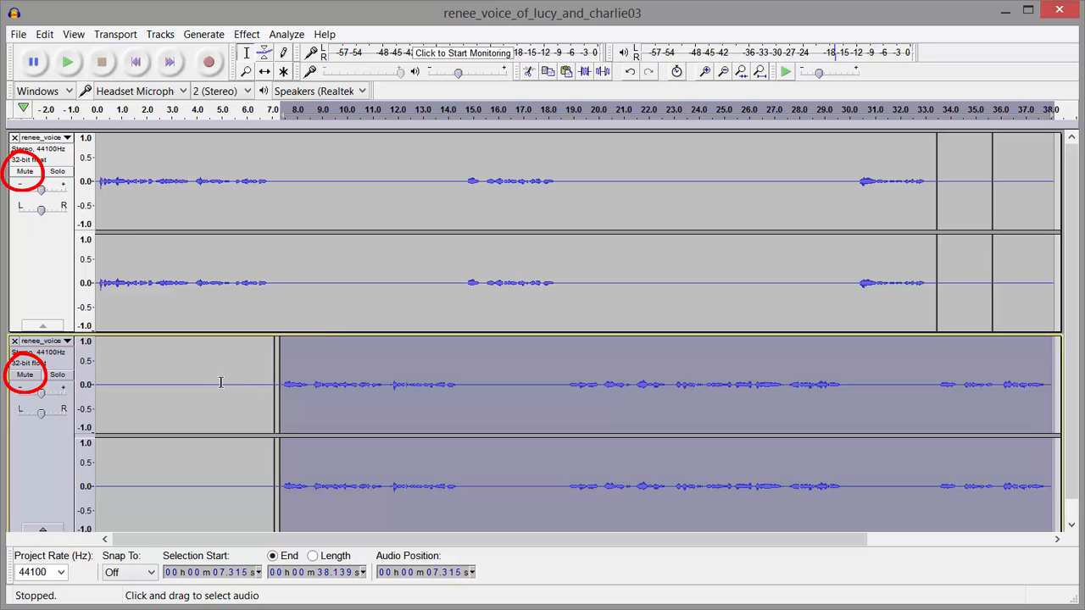
pyautogui.click(17, 36)
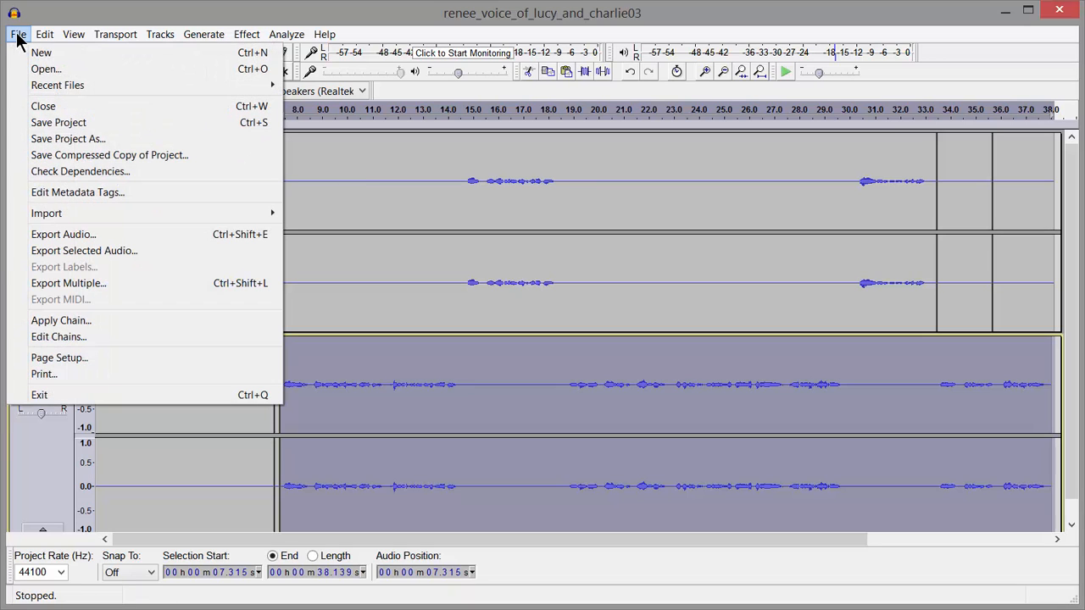
pyautogui.click(118, 237)
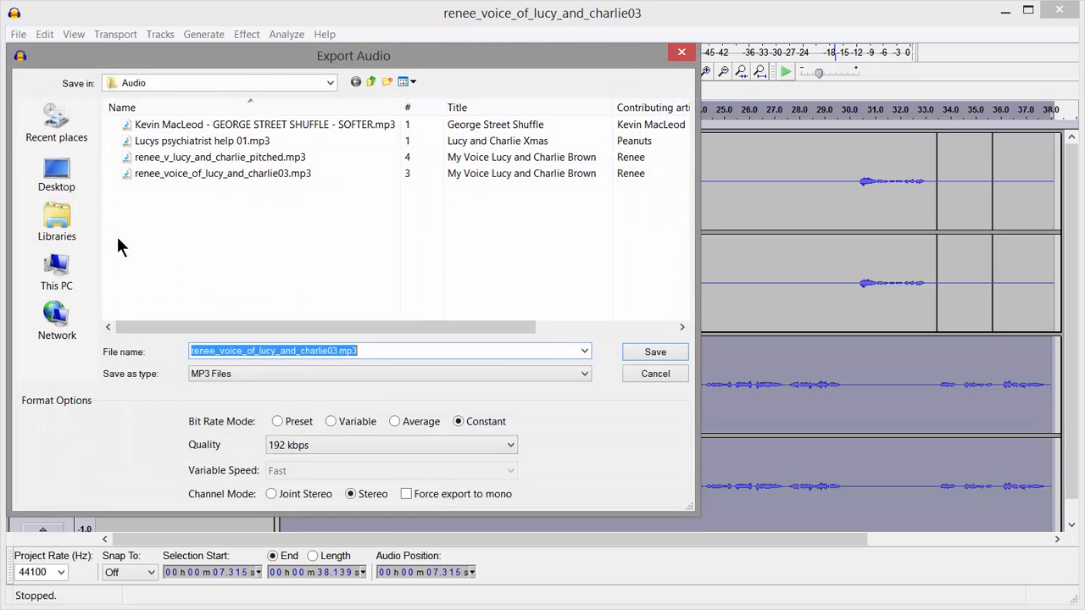
pyautogui.write('fdsafdsaf')
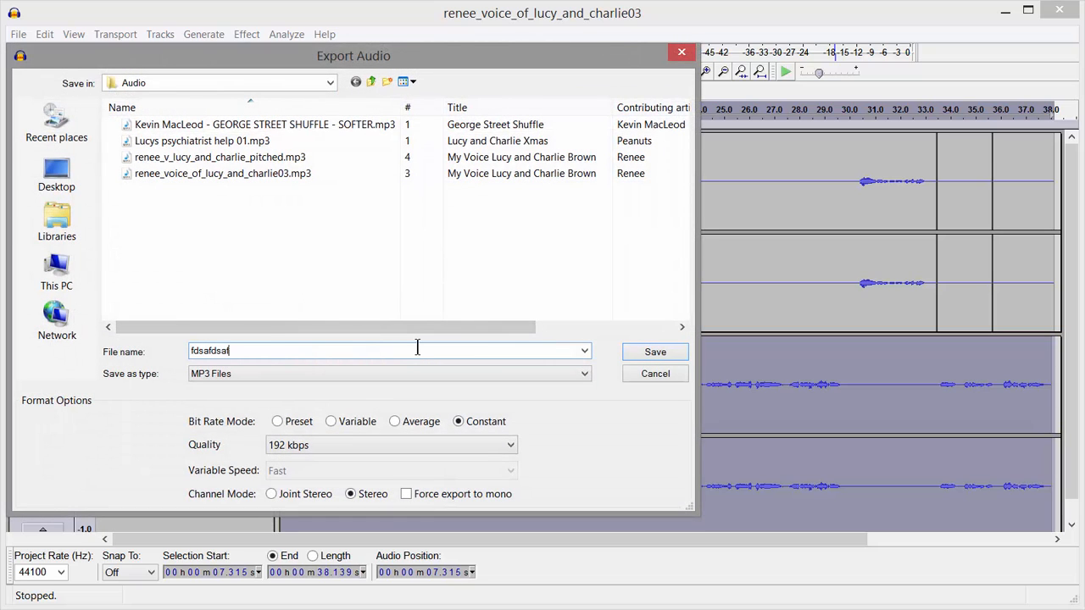
pyautogui.click(663, 356)
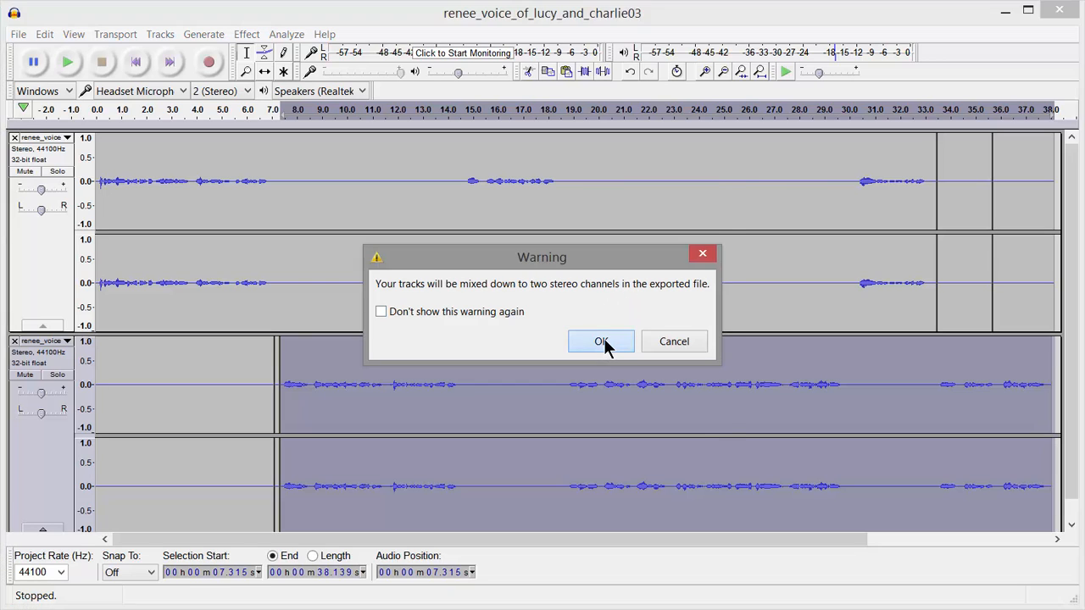
pyautogui.click(601, 340)
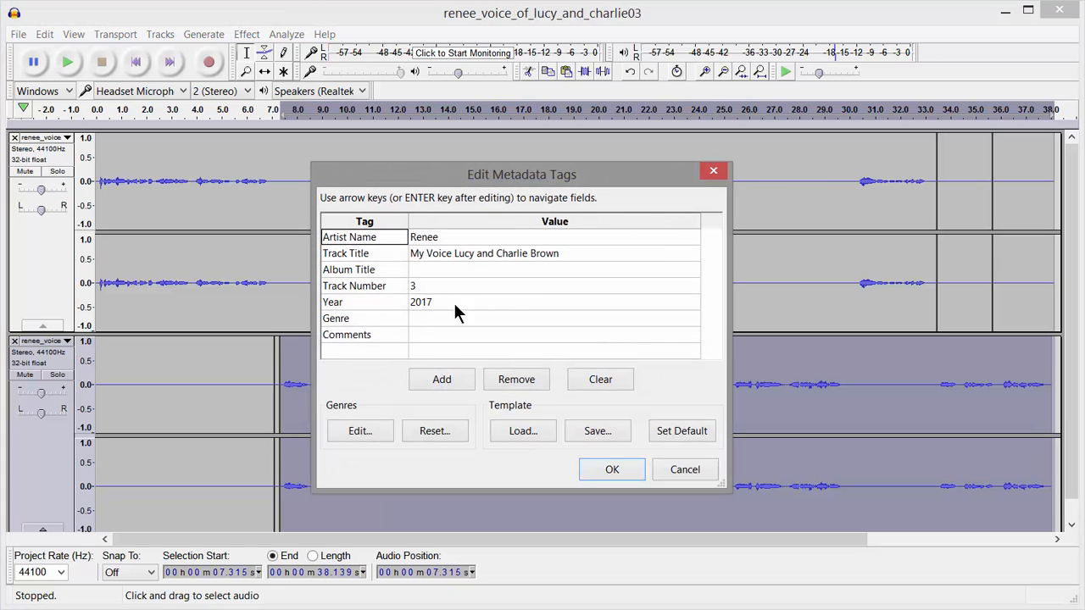
pyautogui.click(619, 469)
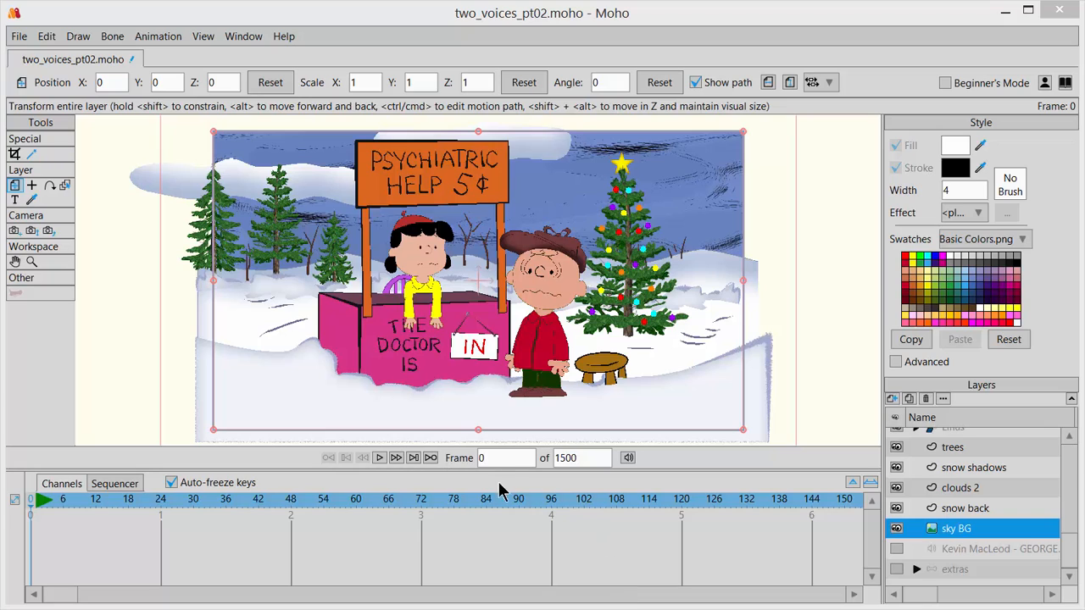
# Step: Switch to Moho and add an audio layer above sky BG using renee_v_lucy_and_charlie_pitched.mp3
pyautogui.click(893, 399)
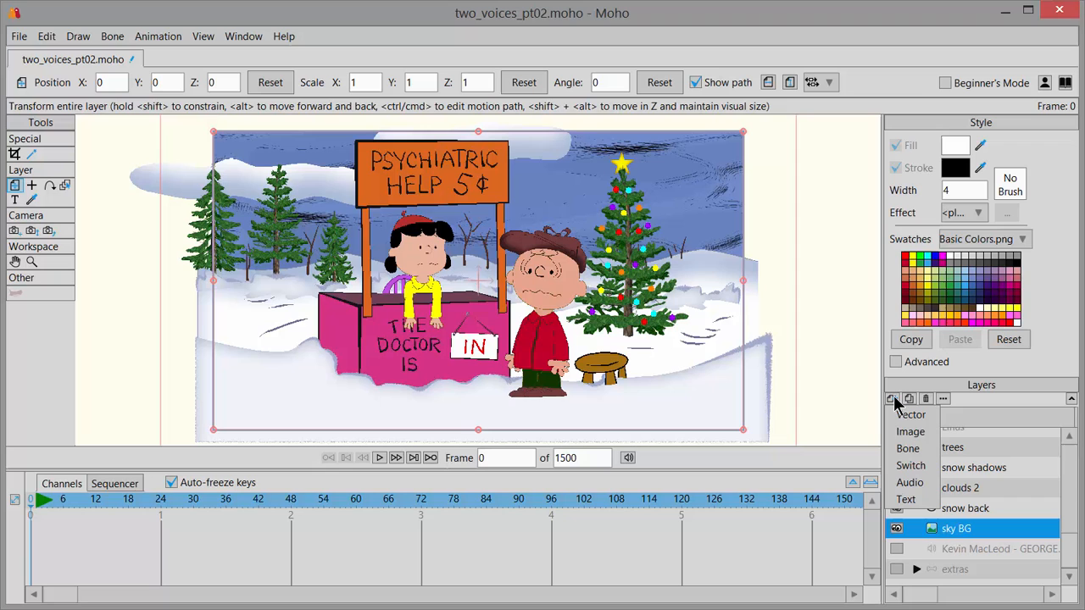
pyautogui.click(911, 483)
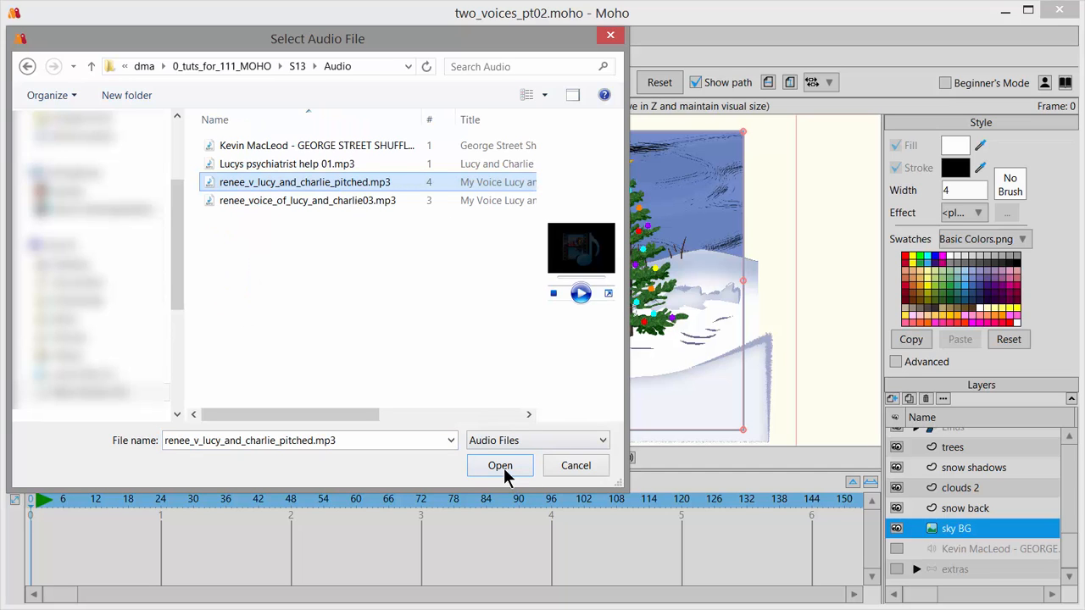
pyautogui.click(500, 466)
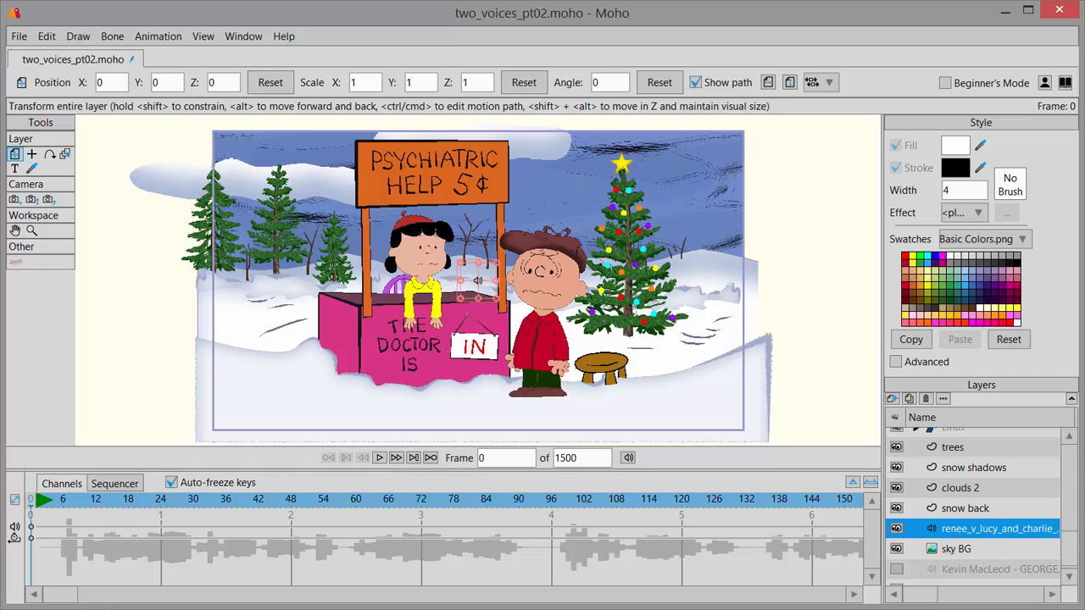
# Step: Shift the renee_v_lucy_and_charlie_pitched.mp3 layer in the Sequencer so its audio starts at about frame 53
pyautogui.click(114, 485)
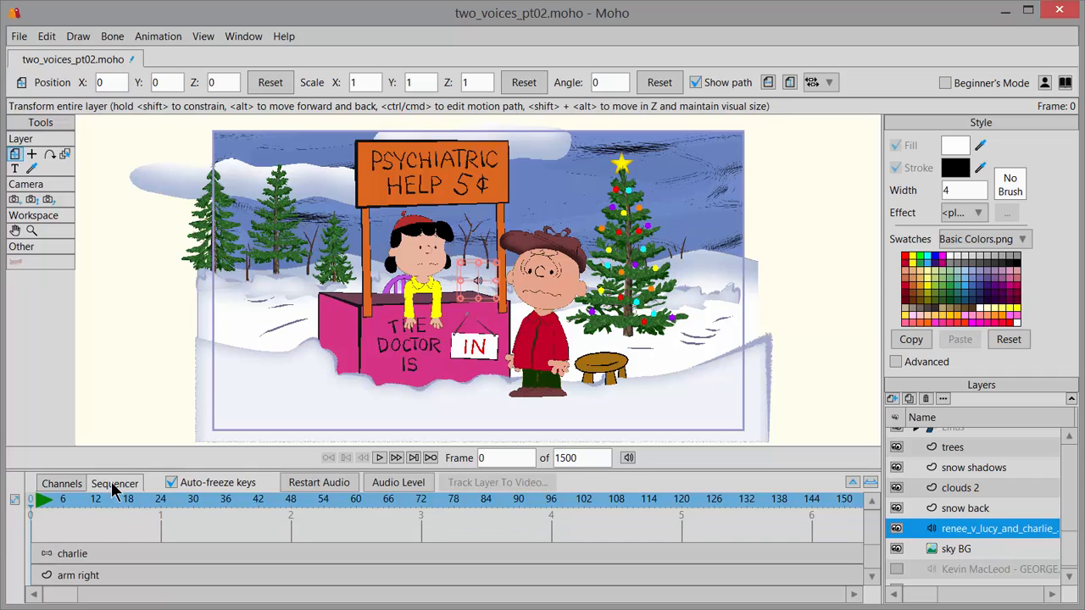
pyautogui.scroll(-3, 877, 570)
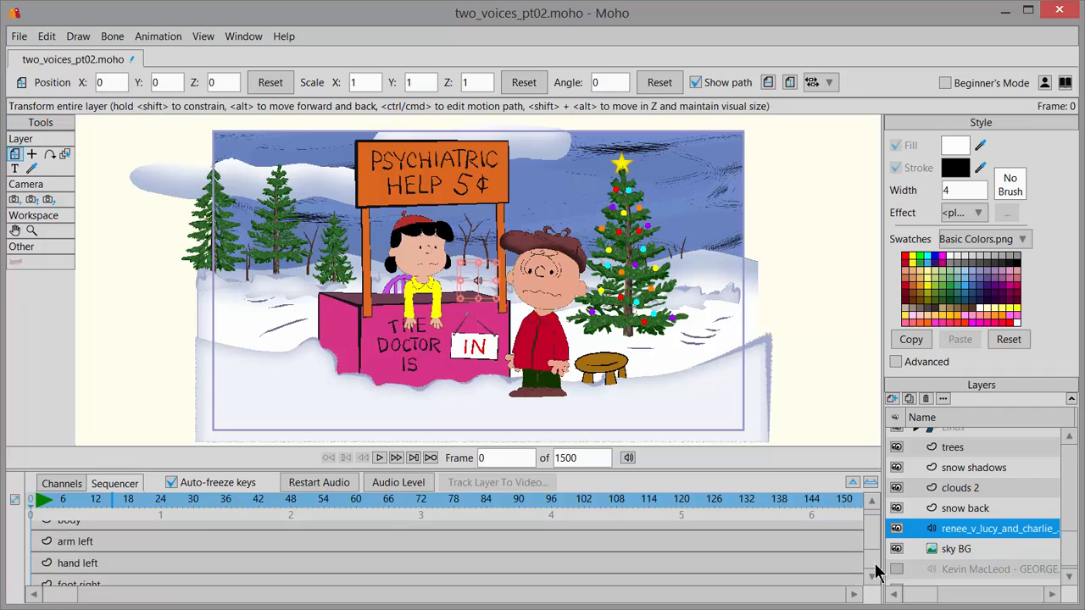
pyautogui.scroll(-3, 865, 543)
pyautogui.scroll(-5, 870, 547)
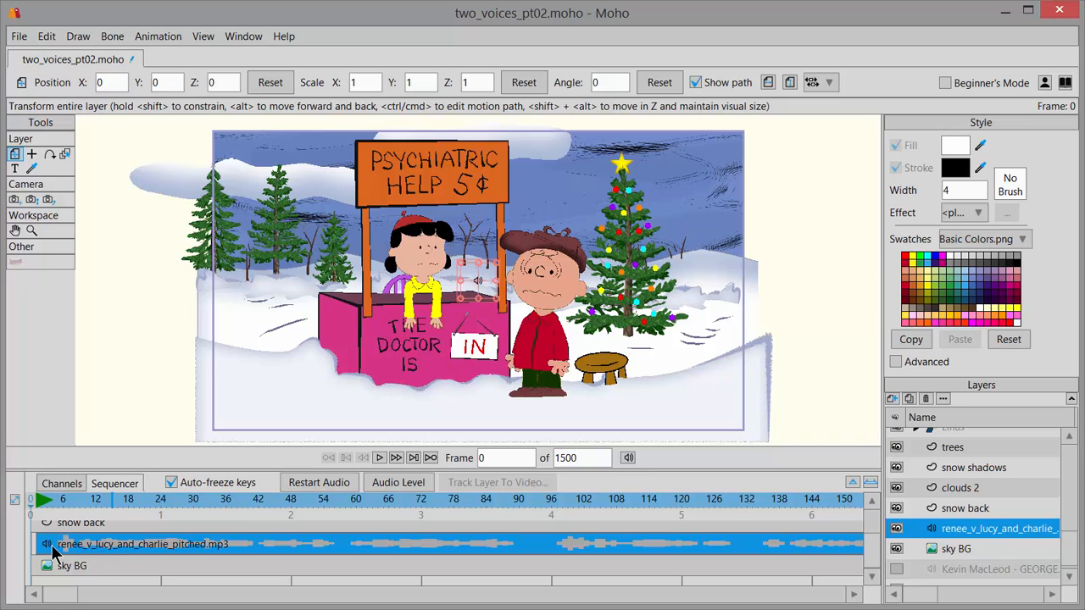
pyautogui.moveTo(53, 553); pyautogui.dragTo(334, 547)
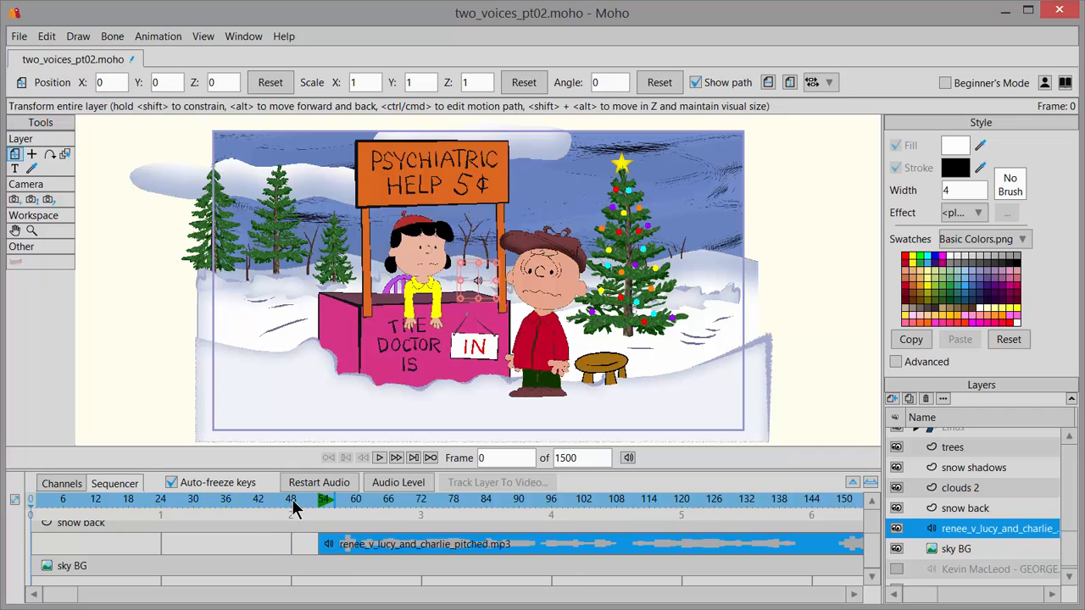